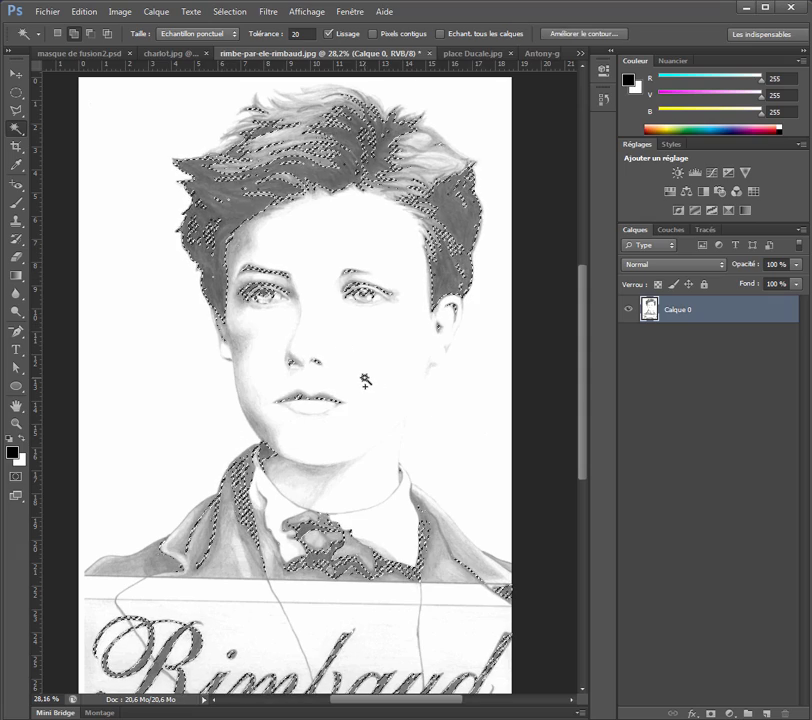
- Deselect the dark areas of the drawing picked with the Magic Wand
{"action": "key", "text": "ctrl+d"}
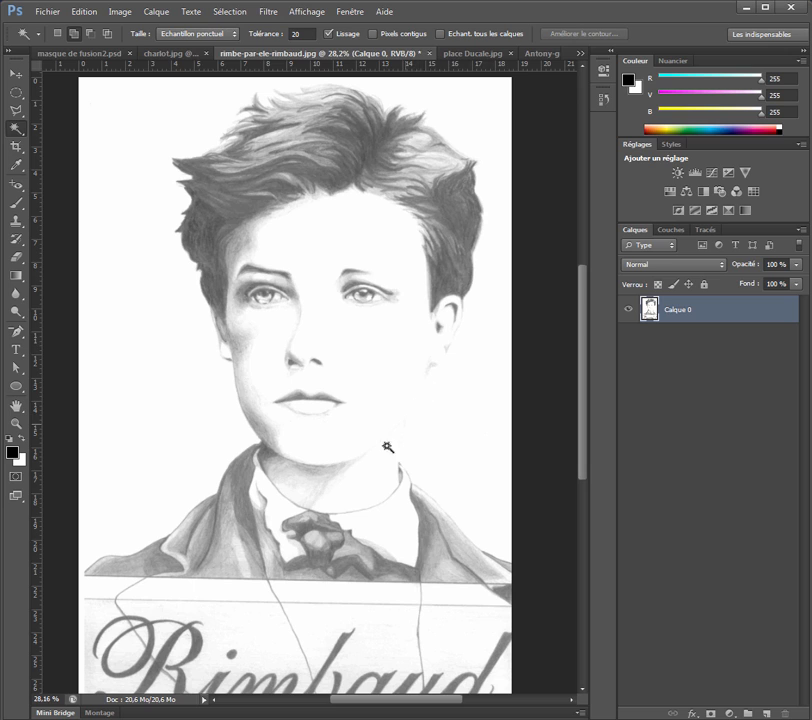
{"action": "right_click", "coordinate": [16, 128]}
{"action": "left_click", "coordinate": [86, 127]}
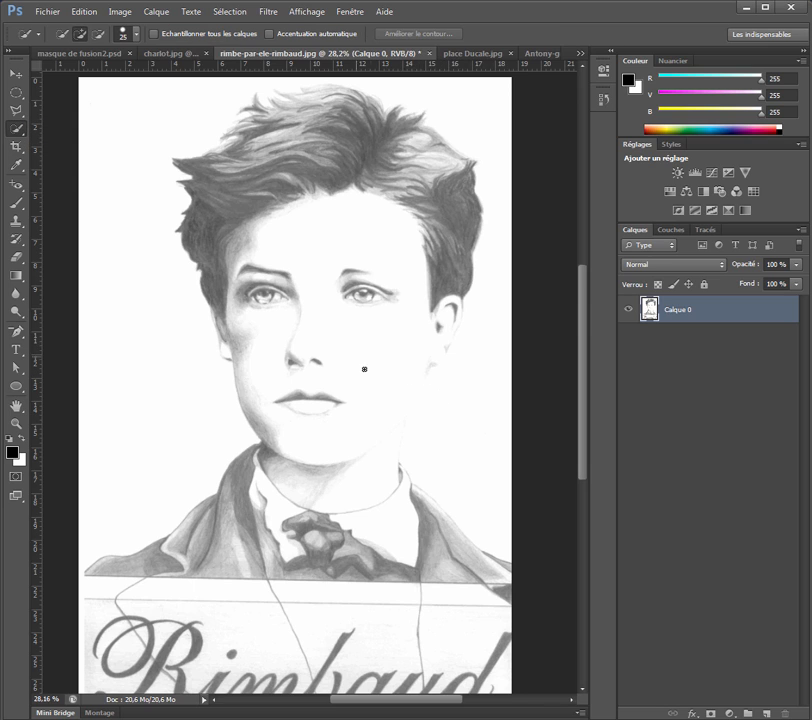
{"action": "left_click", "coordinate": [464, 523]}
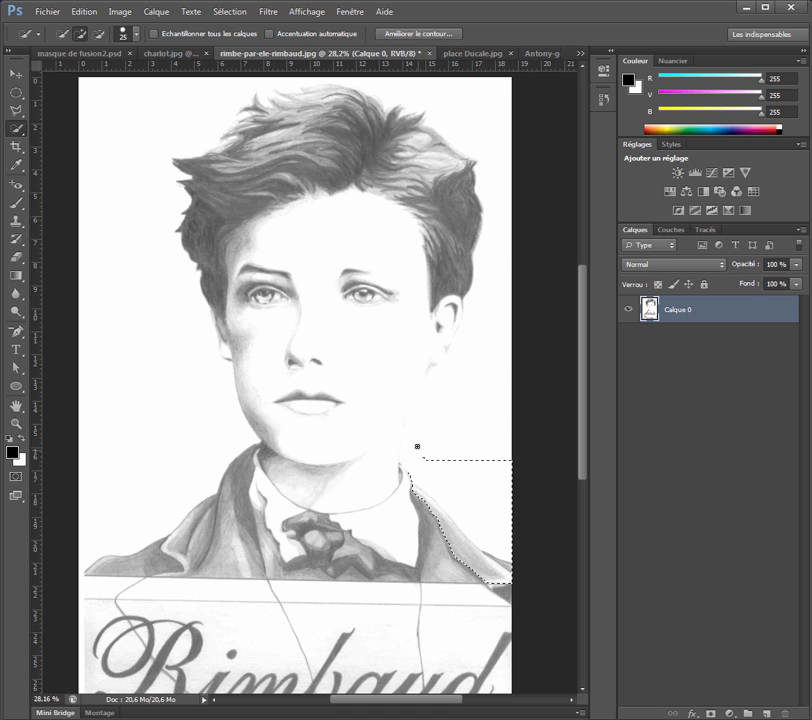
{"action": "mouse_move", "coordinate": [421, 410]}
{"action": "left_mouse_down"}
{"action": "mouse_move", "coordinate": [422, 392]}
{"action": "mouse_move", "coordinate": [435, 384]}
{"action": "mouse_move", "coordinate": [454, 338]}
{"action": "mouse_move", "coordinate": [493, 187]}
{"action": "mouse_move", "coordinate": [475, 136]}
{"action": "mouse_move", "coordinate": [421, 94]}
{"action": "mouse_move", "coordinate": [360, 80]}
{"action": "mouse_move", "coordinate": [221, 67]}
{"action": "mouse_move", "coordinate": [204, 112]}
{"action": "mouse_move", "coordinate": [196, 102]}
{"action": "left_mouse_up"}
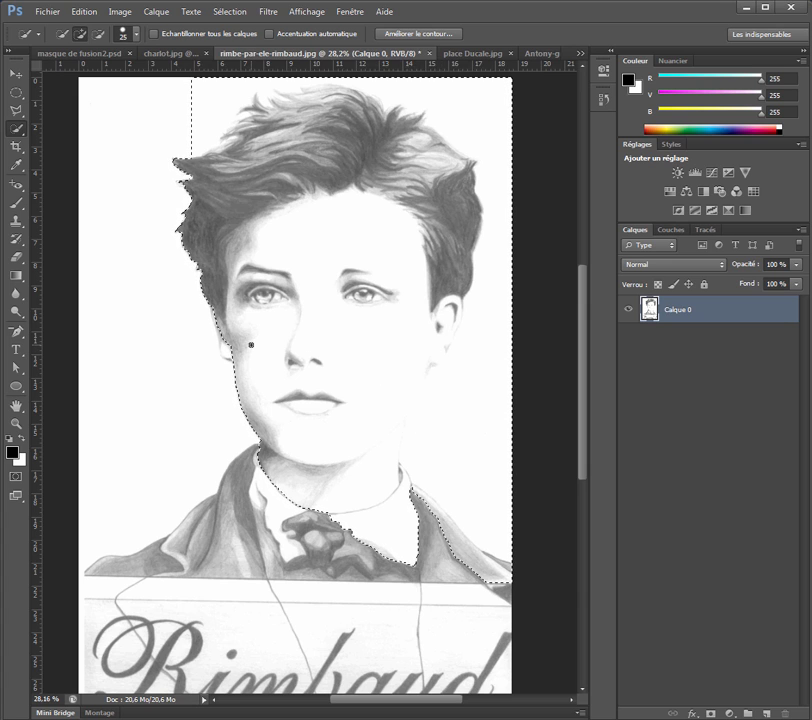
{"action": "key", "text": "ctrl+d"}
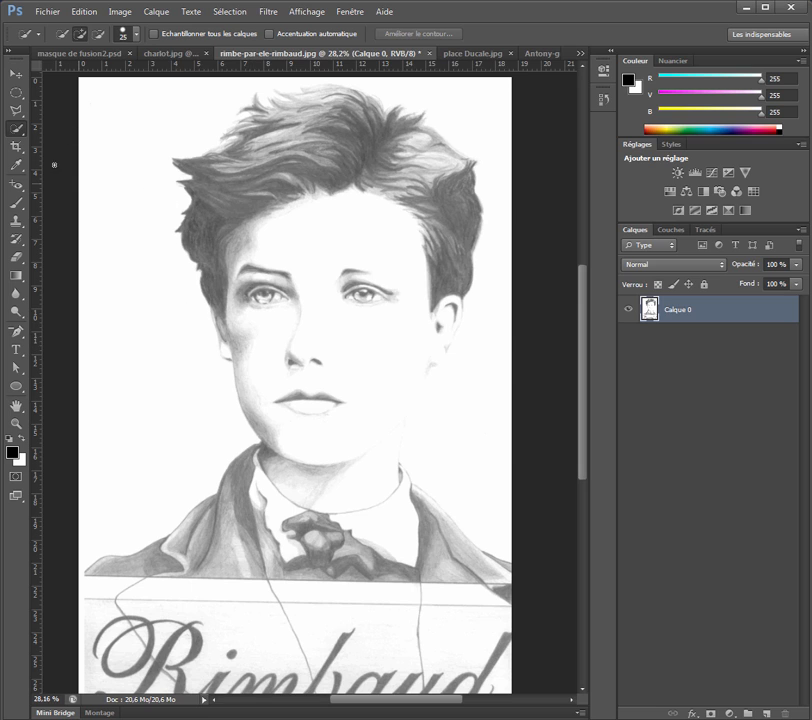
{"action": "left_click", "coordinate": [16, 334]}
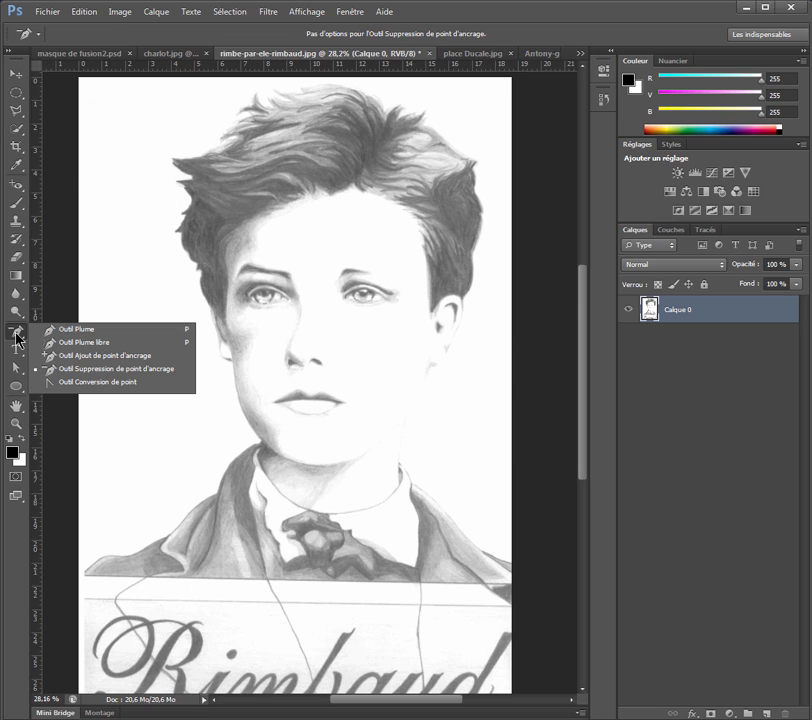
{"action": "left_click", "coordinate": [62, 330]}
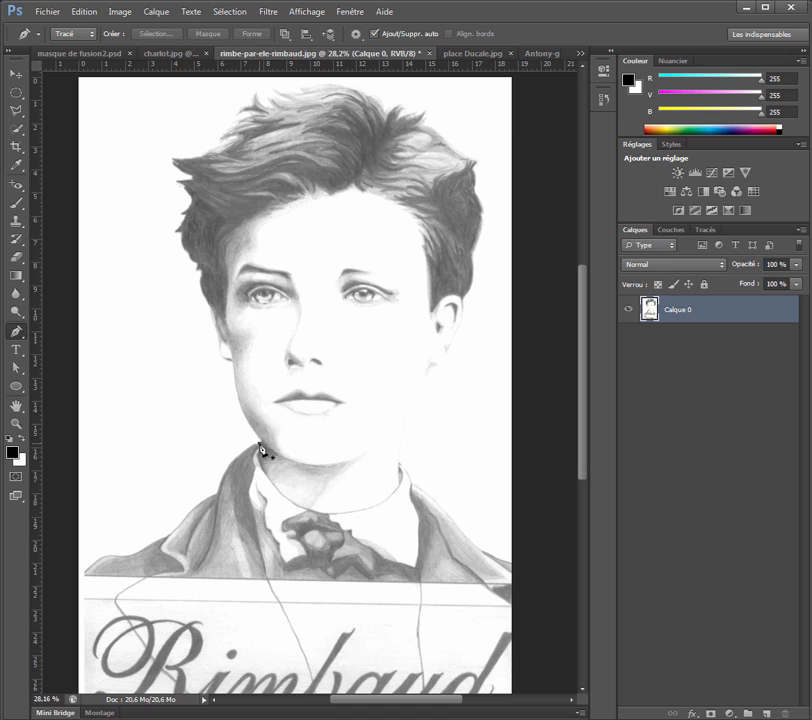
{"action": "left_click", "coordinate": [220, 357]}
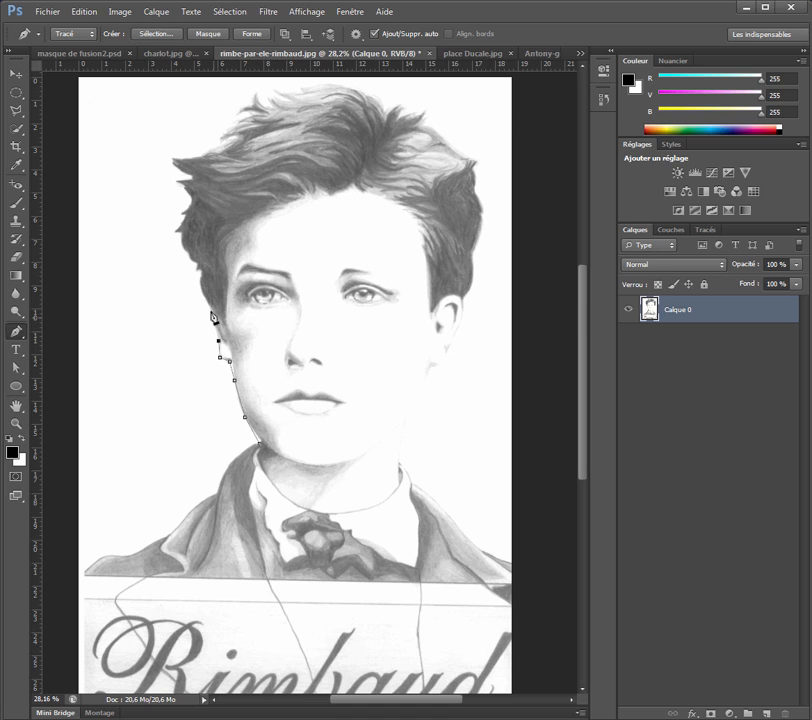
{"action": "left_click", "coordinate": [206, 302]}
- Undo the started pen path and select the head and neck with the Magnetic Lasso, tracing a closed outline around hair, ears, jaw and collar
{"action": "left_click", "coordinate": [18, 113]}
{"action": "left_click", "coordinate": [97, 137]}
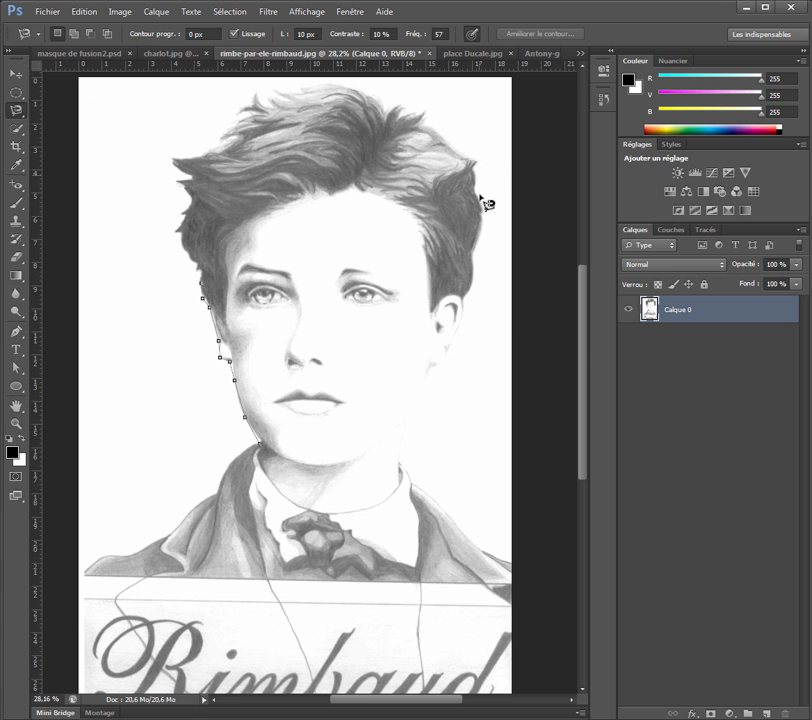
{"action": "left_click", "coordinate": [84, 12]}
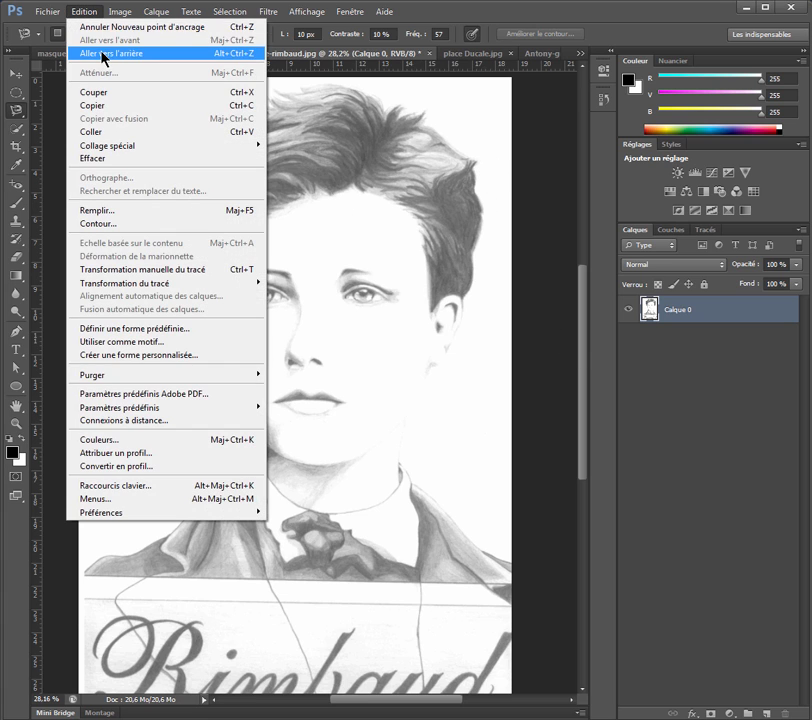
{"action": "left_click", "coordinate": [103, 53]}
{"action": "left_click", "coordinate": [90, 14]}
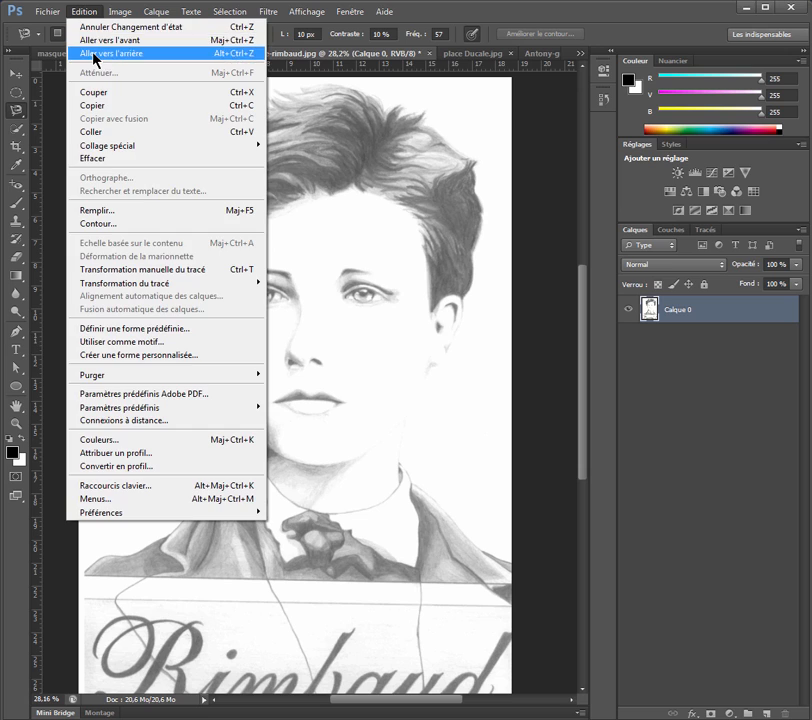
{"action": "left_click", "coordinate": [97, 53]}
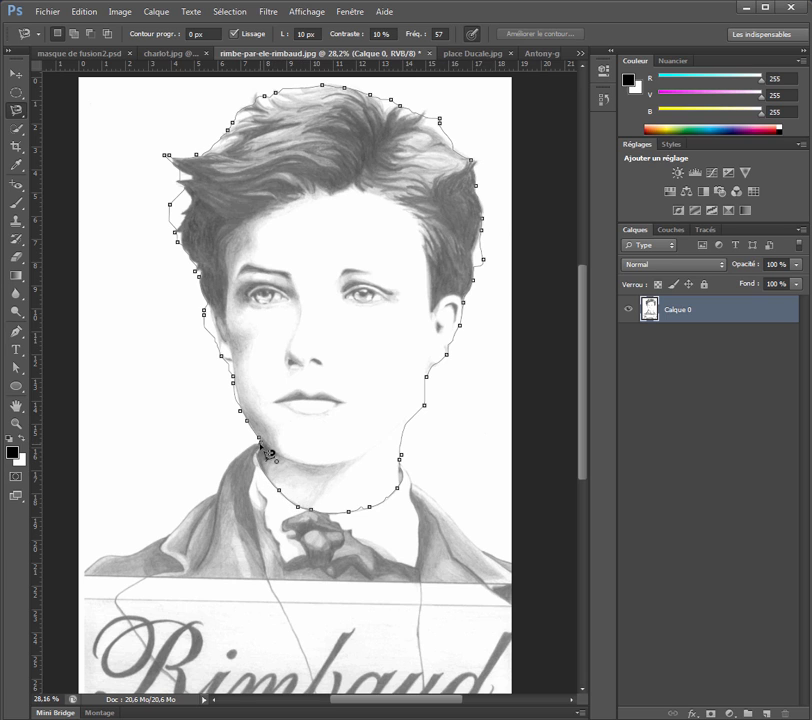
{"action": "left_click", "coordinate": [264, 450]}
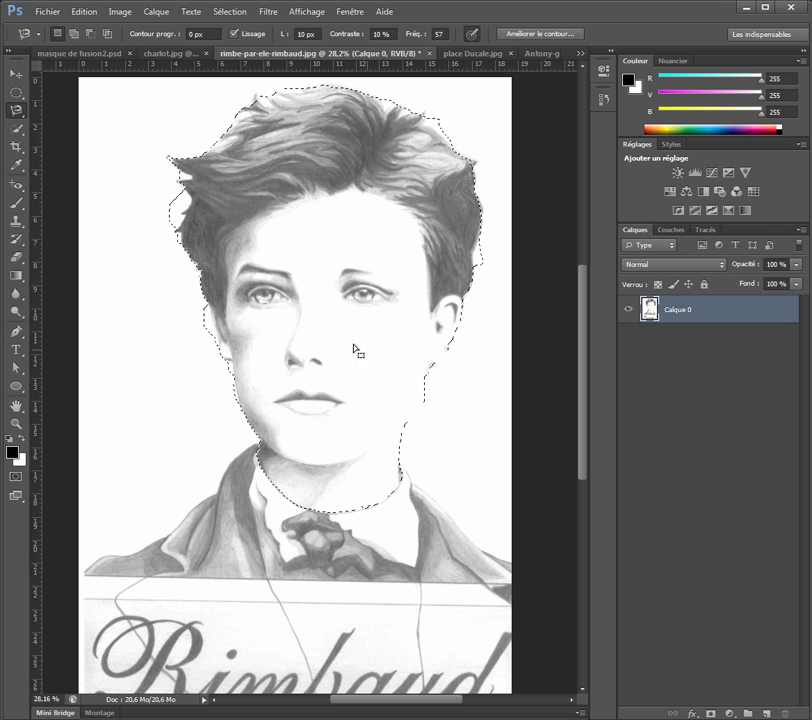
- Refine the head selection with the Lasso, adding the missing hair tuft at the top and subtracting excess background beside the hair and jaw
{"action": "left_click", "coordinate": [17, 113]}
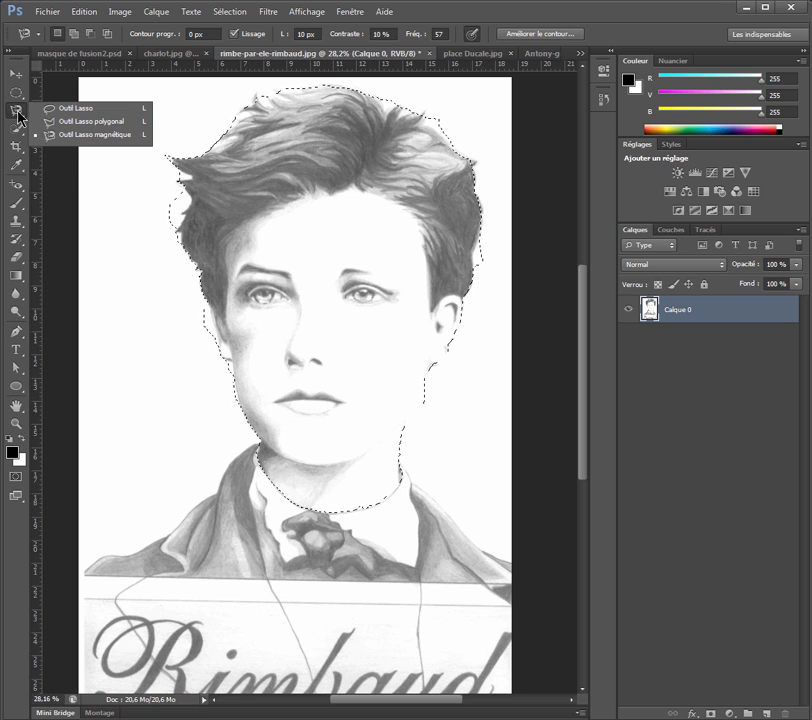
{"action": "left_click", "coordinate": [75, 107]}
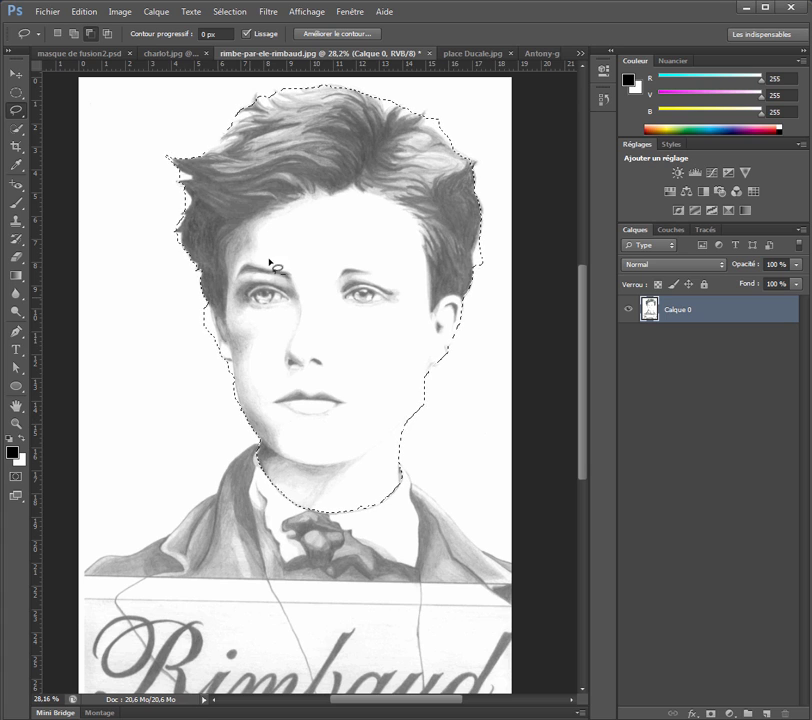
{"action": "left_click", "coordinate": [74, 34]}
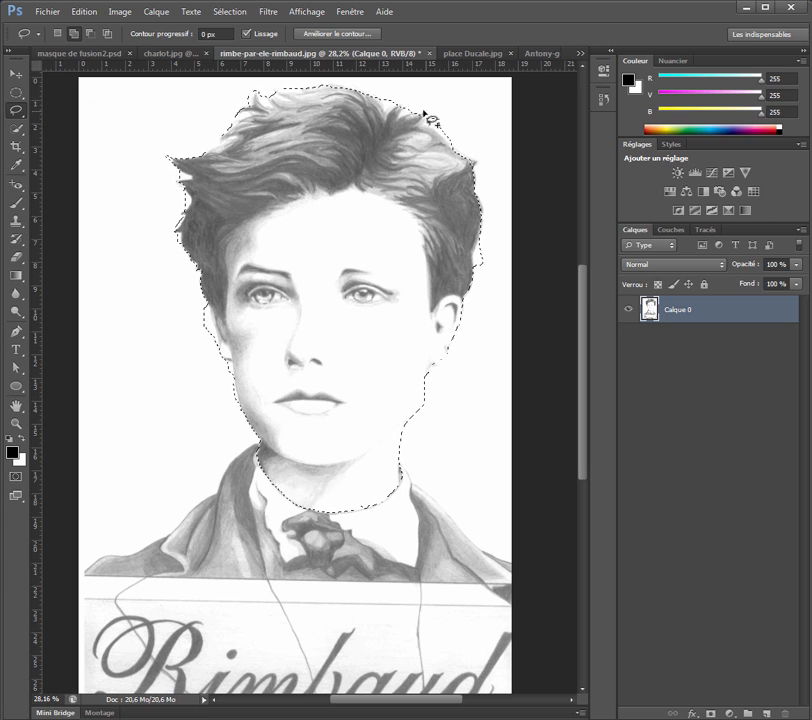
{"action": "left_click", "coordinate": [90, 34]}
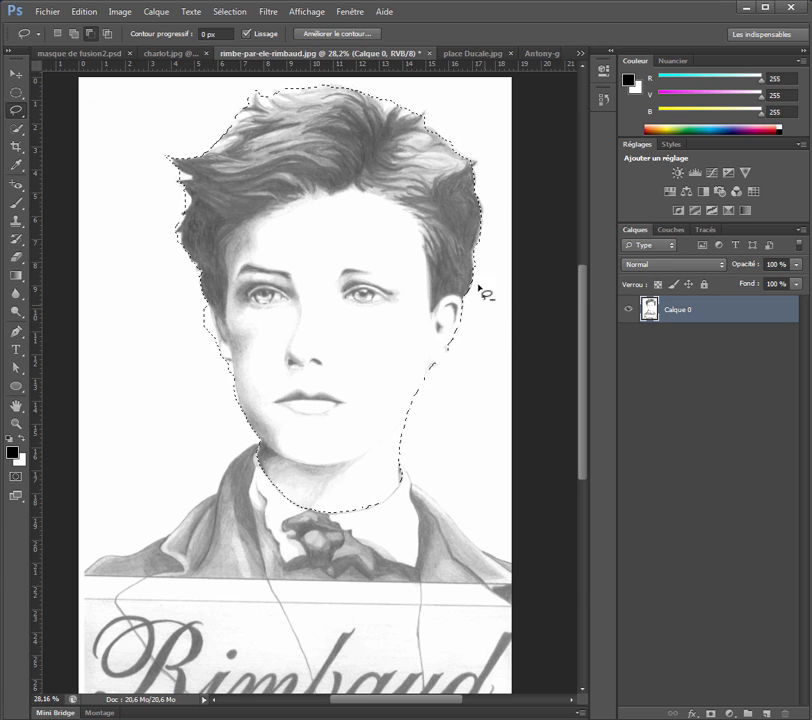
- Convert the head selection into a work path
{"action": "left_click", "coordinate": [705, 230]}
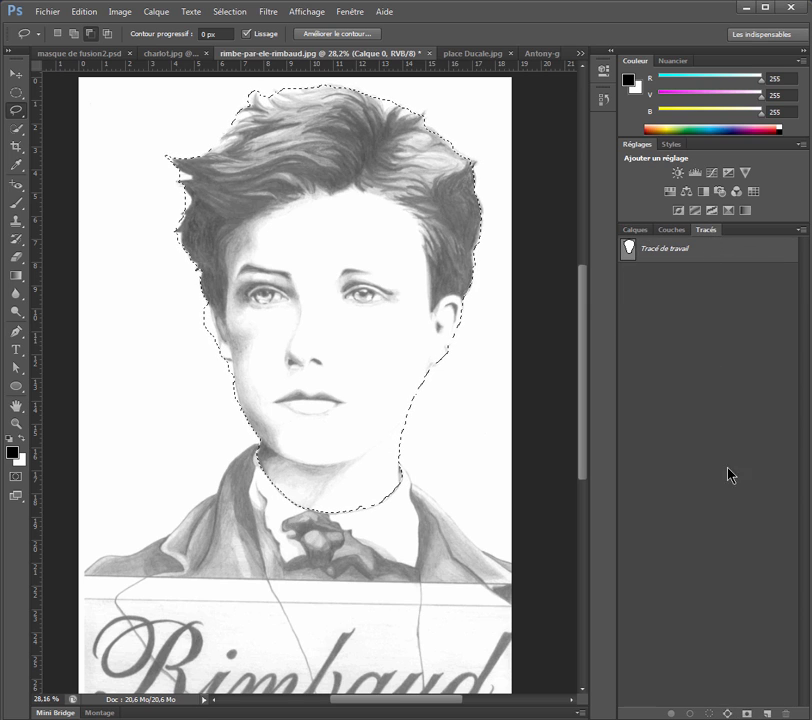
{"action": "left_click", "coordinate": [728, 713]}
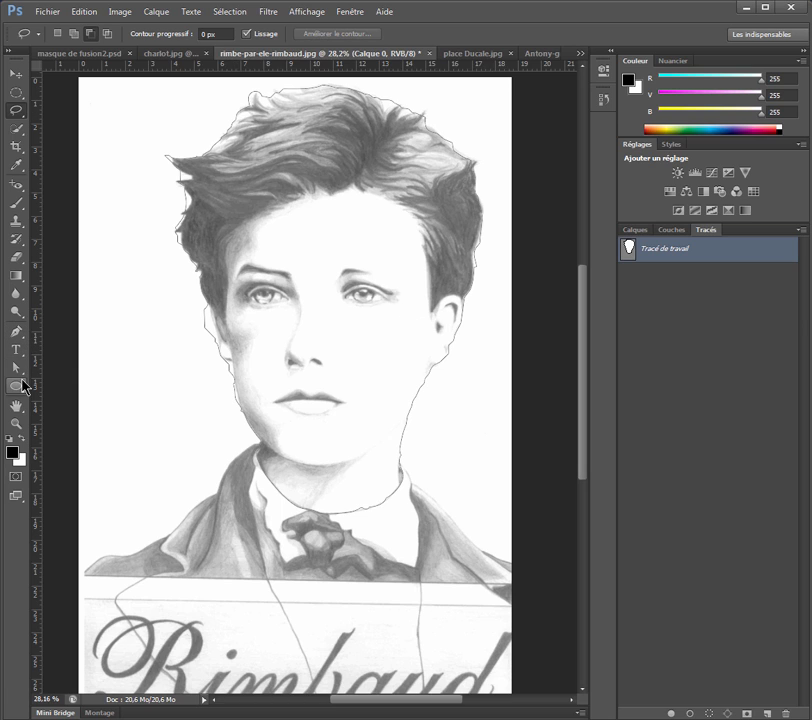
- Reposition the path's anchor points below the earlobe and along the adjacent jawline with the Direct Selection tool
{"action": "left_click", "coordinate": [19, 369]}
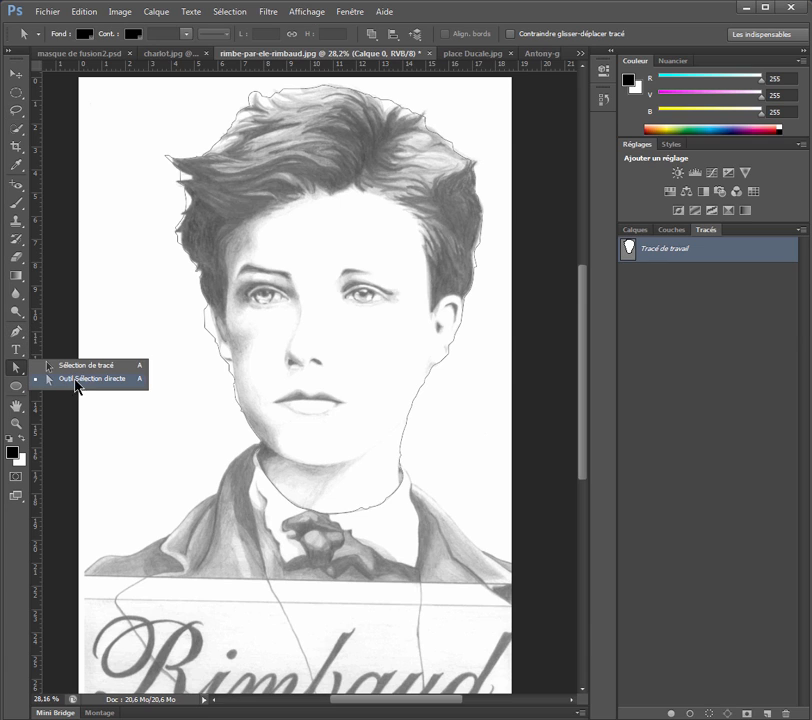
{"action": "left_click", "coordinate": [86, 380]}
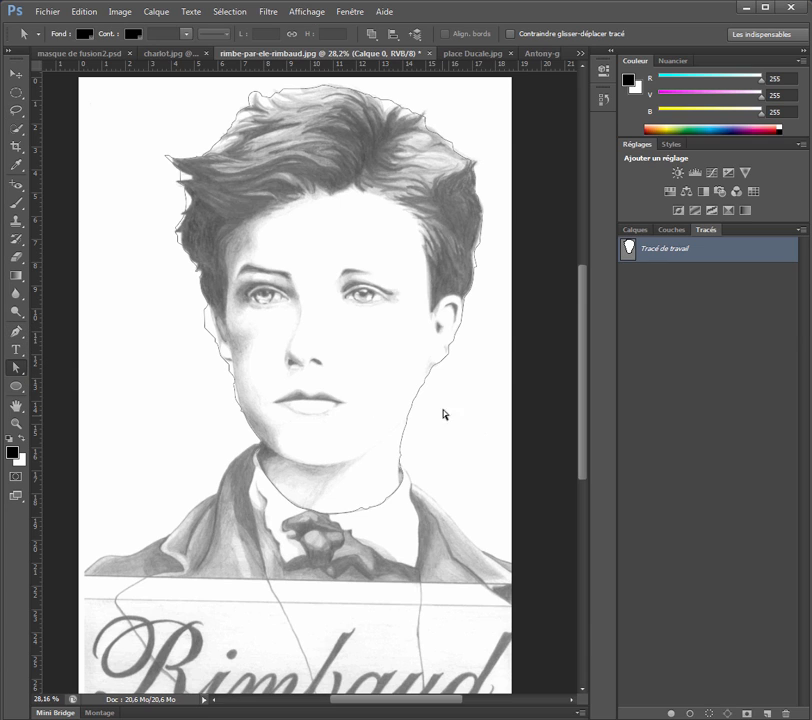
{"action": "left_click", "coordinate": [417, 399]}
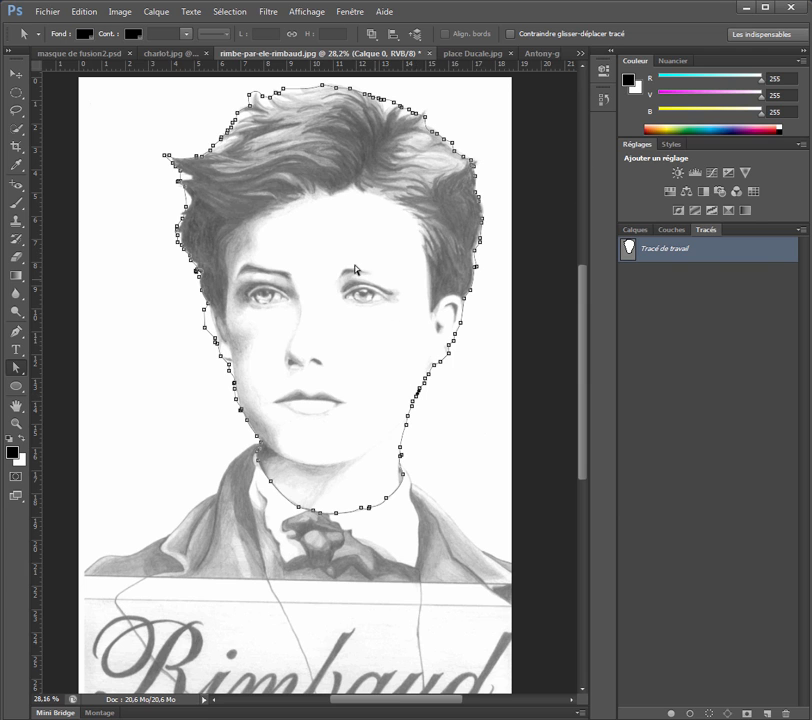
{"action": "scroll", "coordinate": [453, 379], "scroll_direction": "down", "scroll_amount": 3}
{"action": "scroll", "coordinate": [455, 376], "scroll_direction": "up", "scroll_amount": 10}
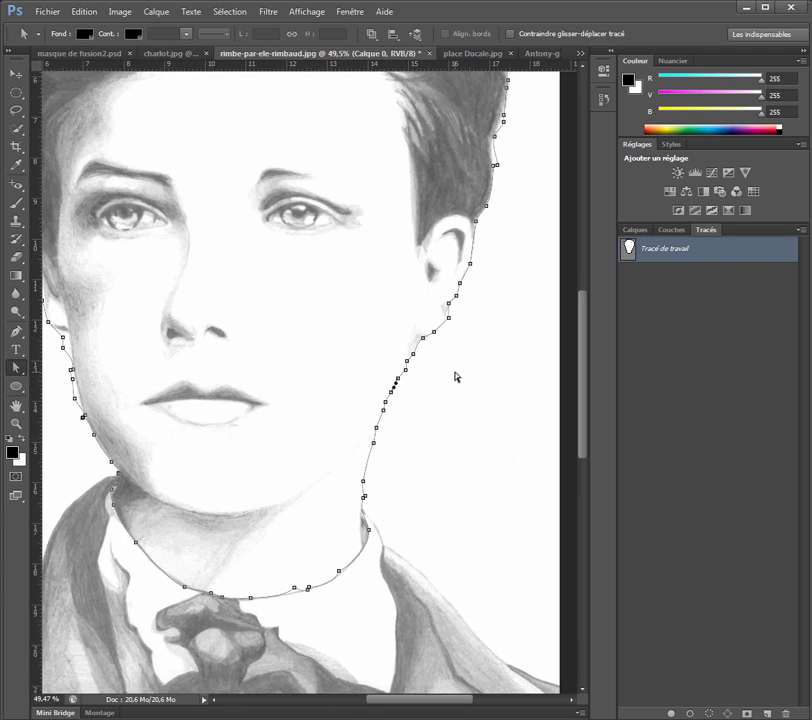
{"action": "scroll", "coordinate": [456, 376], "scroll_direction": "up", "scroll_amount": 2}
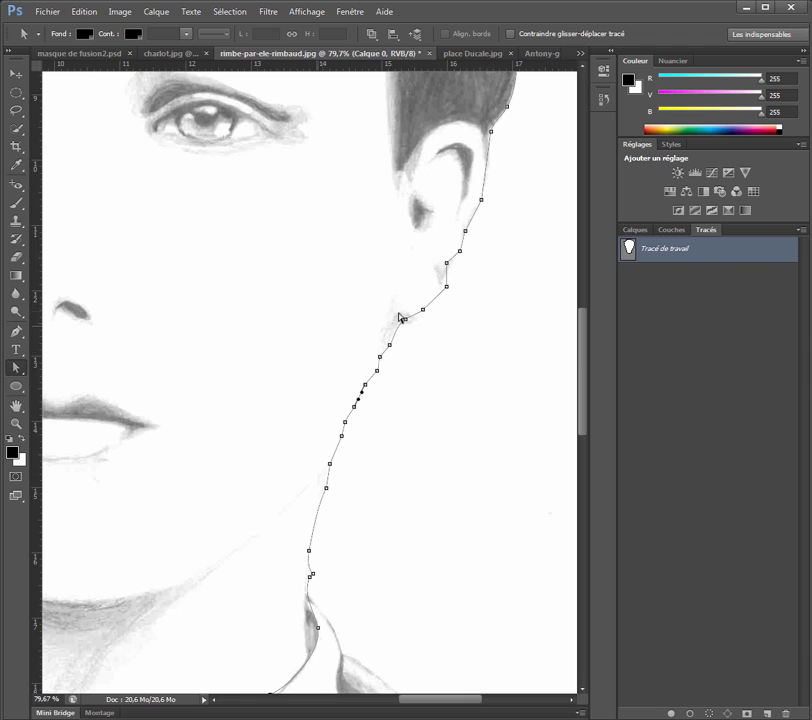
{"action": "left_click_drag", "start_coordinate": [423, 311], "coordinate": [431, 316]}
{"action": "left_click", "coordinate": [405, 322]}
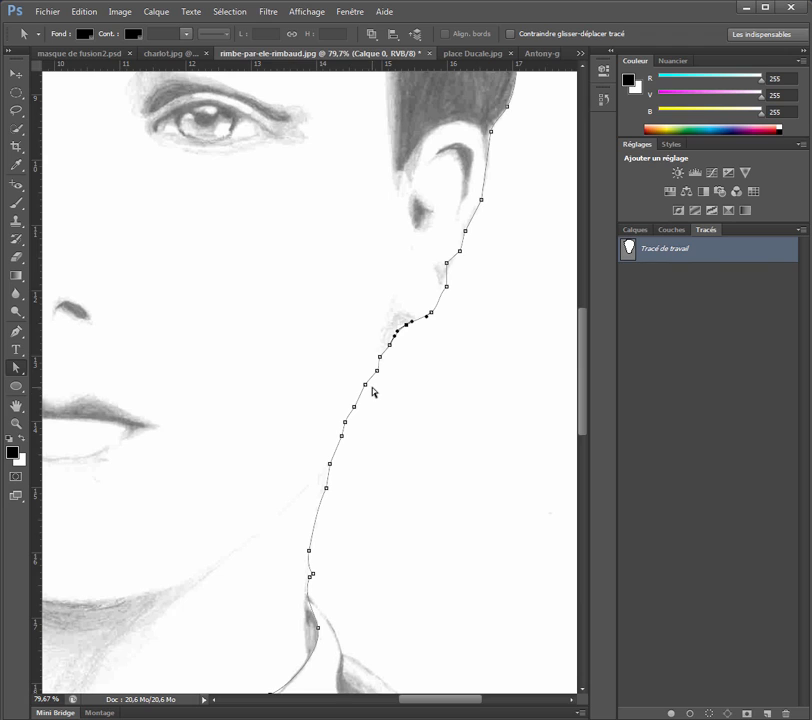
{"action": "left_click", "coordinate": [326, 489]}
{"action": "left_click", "coordinate": [329, 464]}
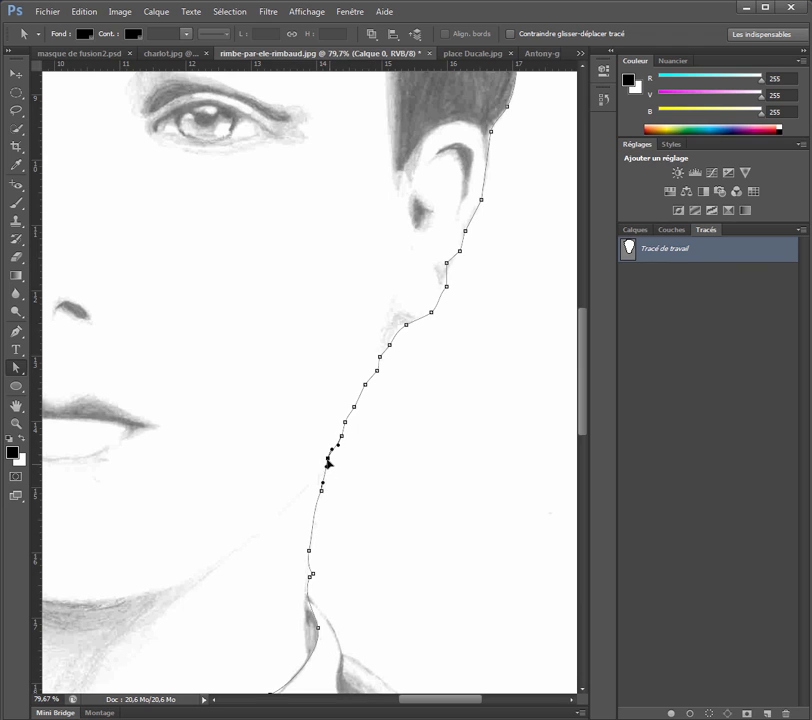
- Delete one surplus anchor point from the path on the jaw just below the earlobe
{"action": "right_click", "coordinate": [381, 362]}
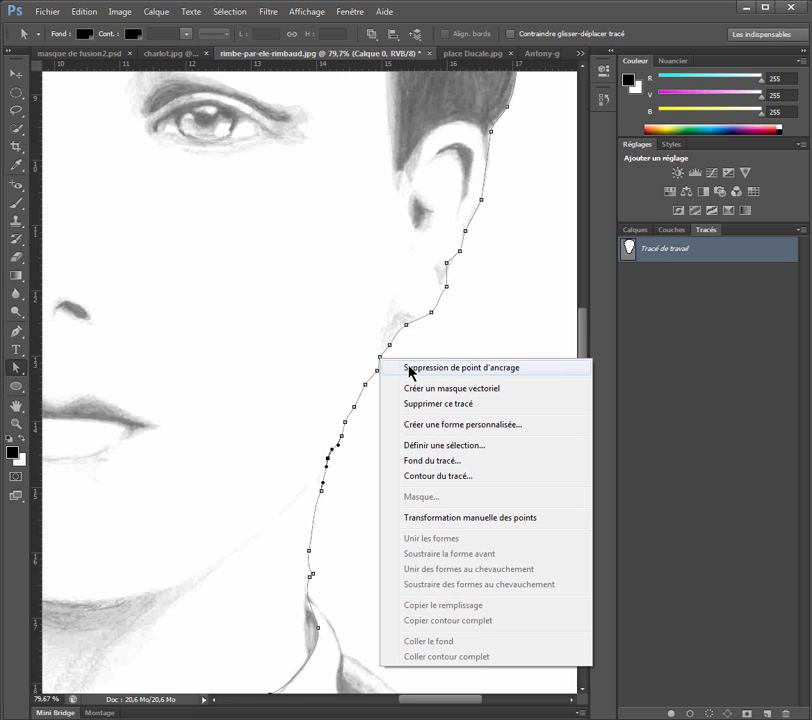
{"action": "left_click", "coordinate": [412, 366]}
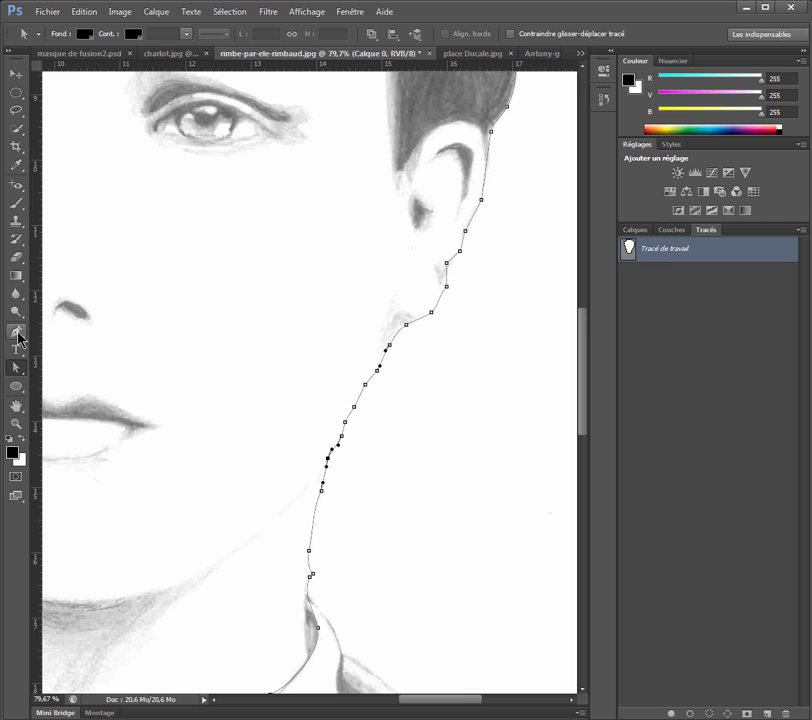
{"action": "left_click", "coordinate": [18, 333]}
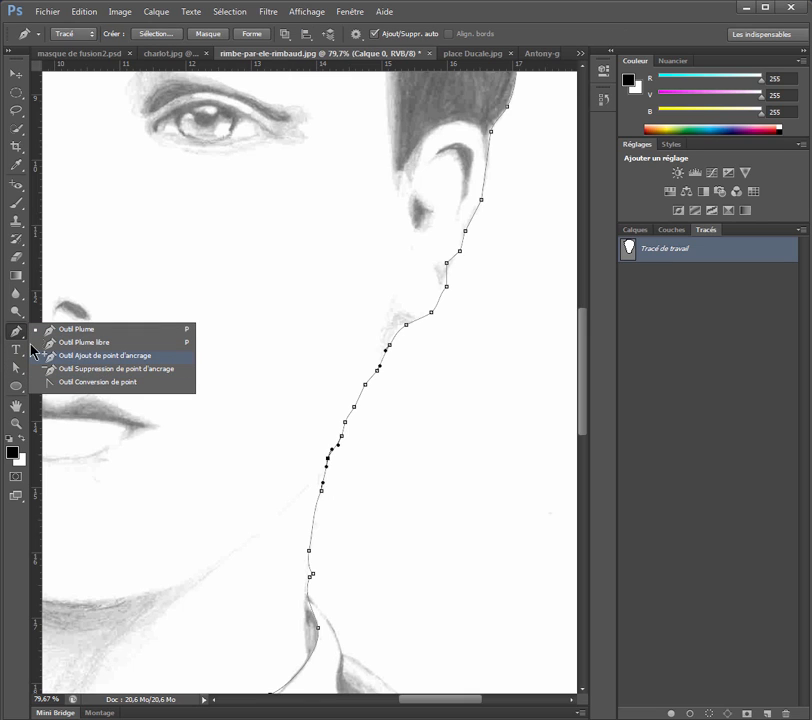
{"action": "left_click", "coordinate": [17, 337]}
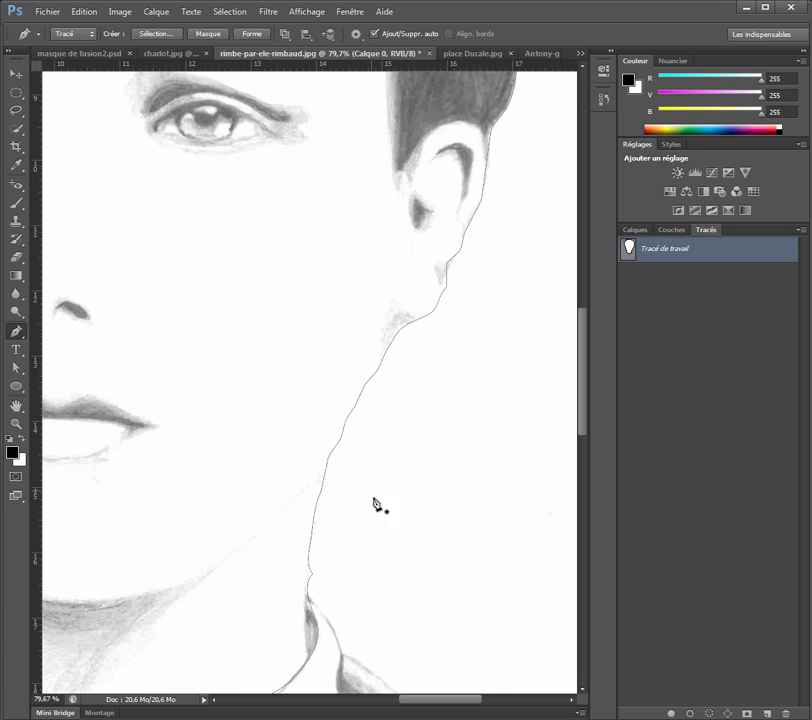
- Load the adjusted head path as a selection
{"action": "scroll", "coordinate": [376, 500], "scroll_direction": "down", "scroll_amount": 4}
{"action": "scroll", "coordinate": [378, 502], "scroll_direction": "down", "scroll_amount": 4}
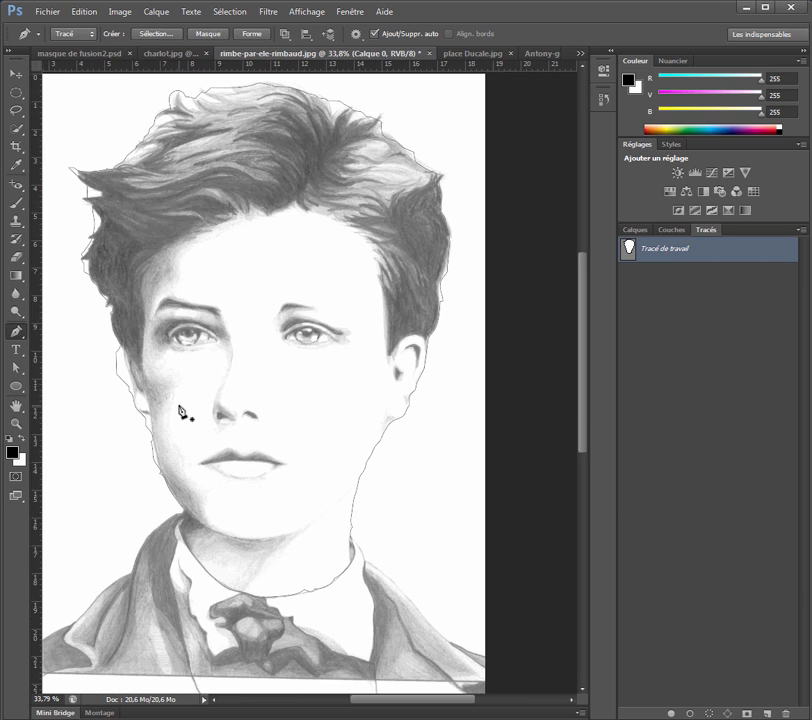
{"action": "scroll", "coordinate": [178, 410], "scroll_direction": "up", "scroll_amount": 2}
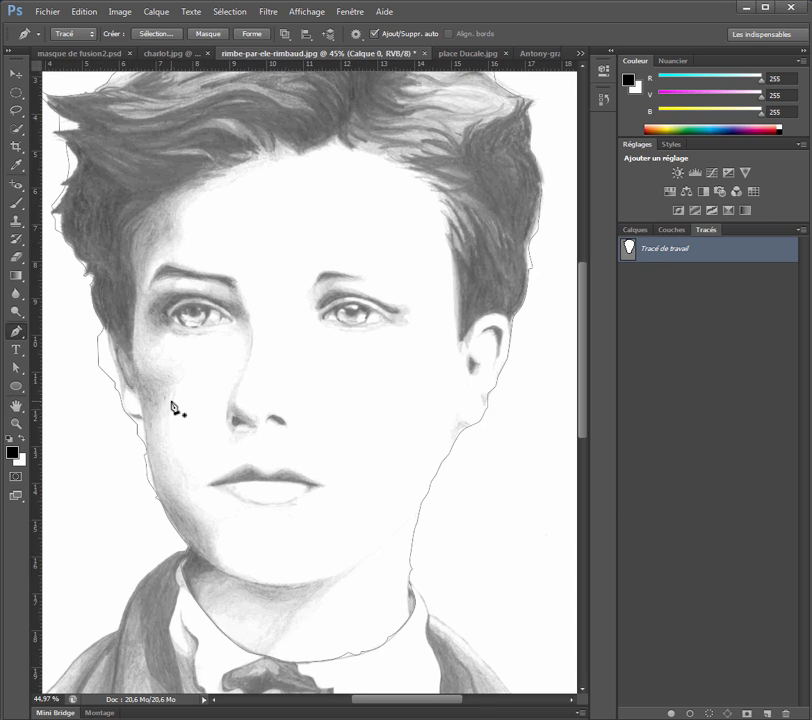
{"action": "scroll", "coordinate": [242, 417], "scroll_direction": "down", "scroll_amount": 2}
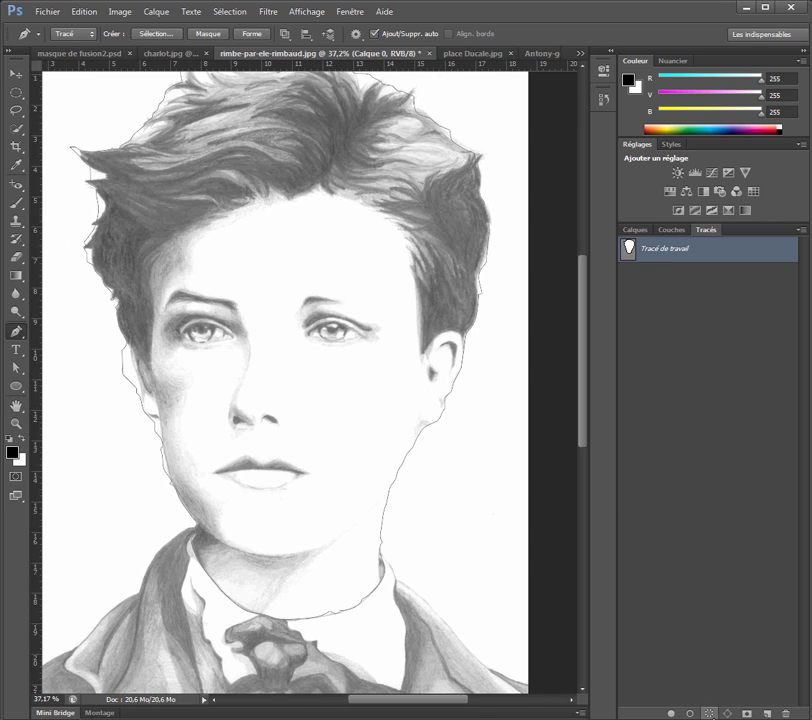
{"action": "left_click", "coordinate": [708, 713]}
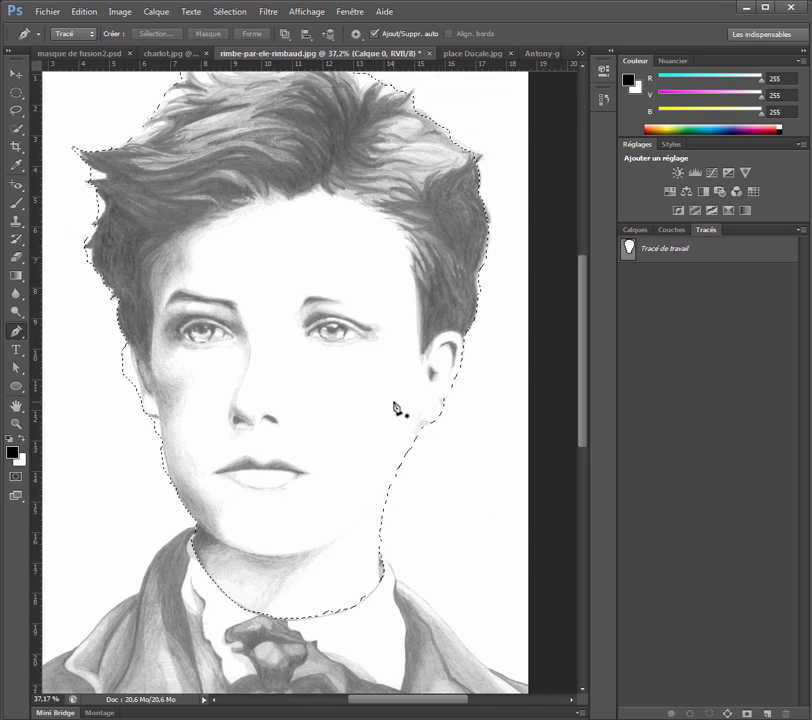
- Refine the head selection's edge with smoothing 12, feather 18.0 px and edge shift -27%, keeping the output as a selection
{"action": "left_click", "coordinate": [17, 129]}
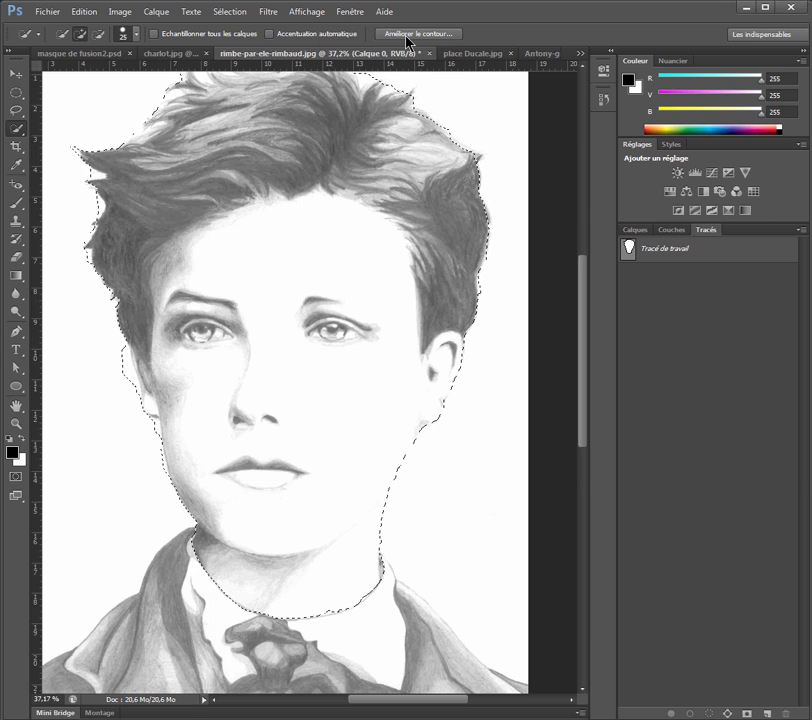
{"action": "left_click", "coordinate": [407, 36]}
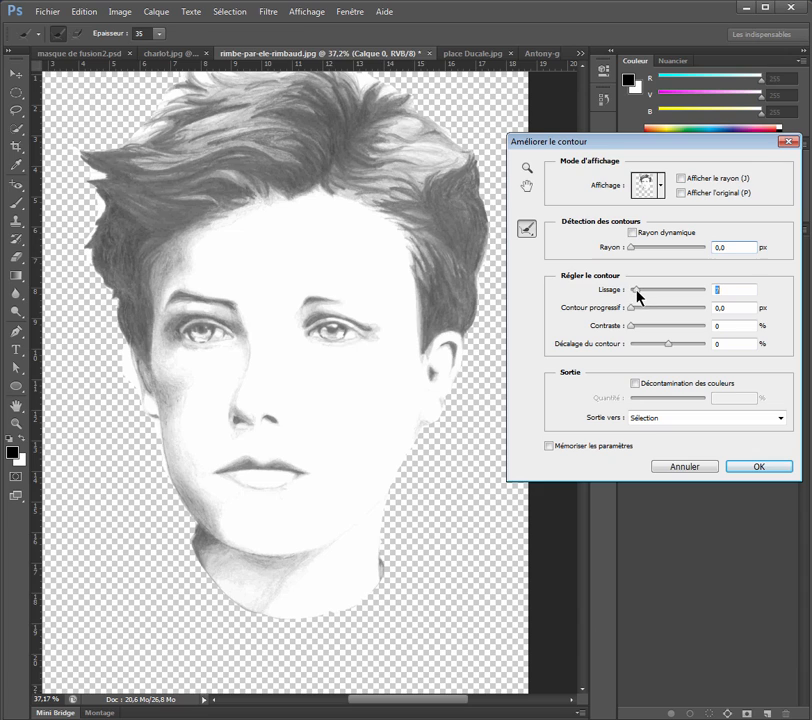
{"action": "left_click_drag", "start_coordinate": [637, 289], "coordinate": [641, 291]}
{"action": "left_click_drag", "start_coordinate": [651, 310], "coordinate": [663, 313]}
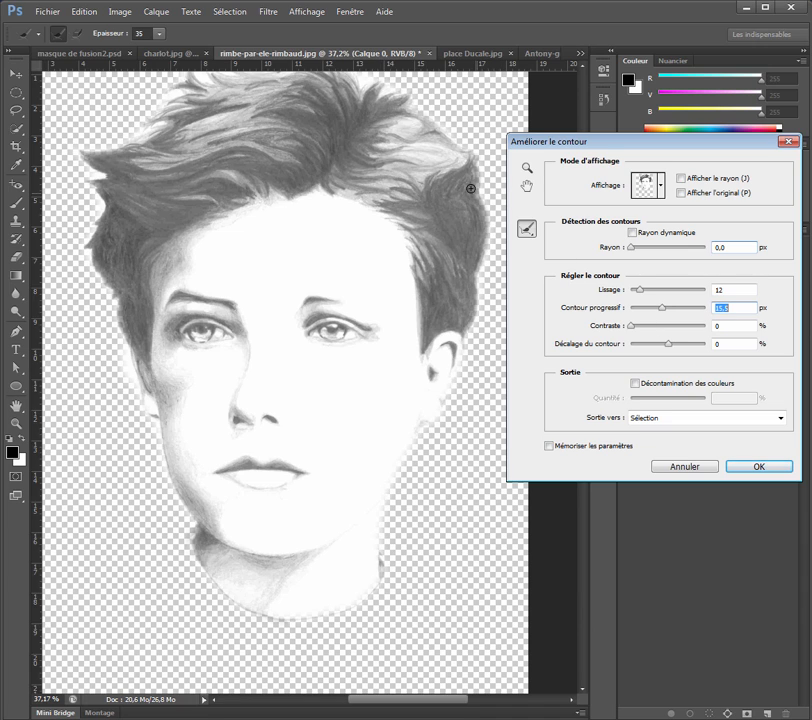
{"action": "left_click_drag", "start_coordinate": [657, 310], "coordinate": [657, 346]}
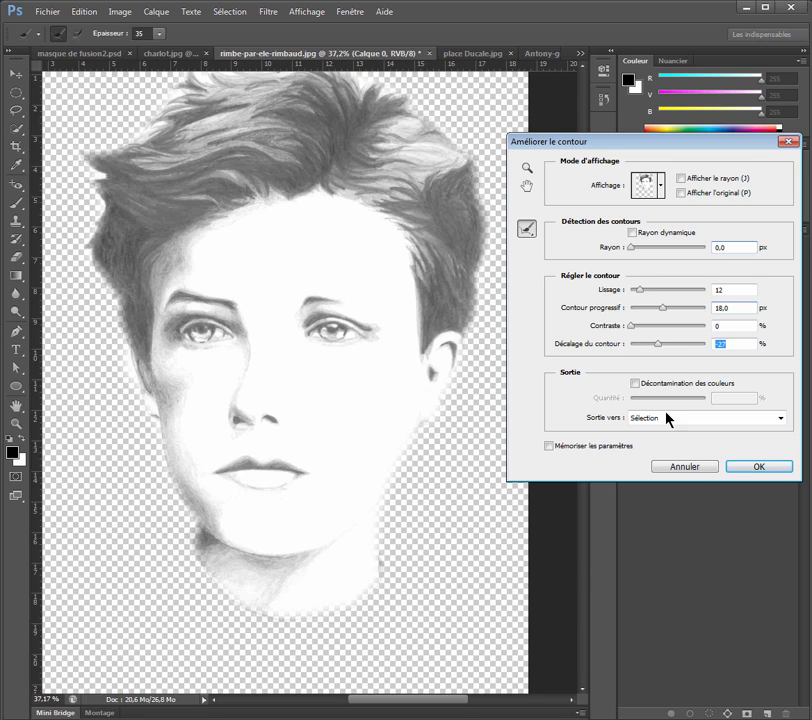
{"action": "left_click", "coordinate": [758, 467]}
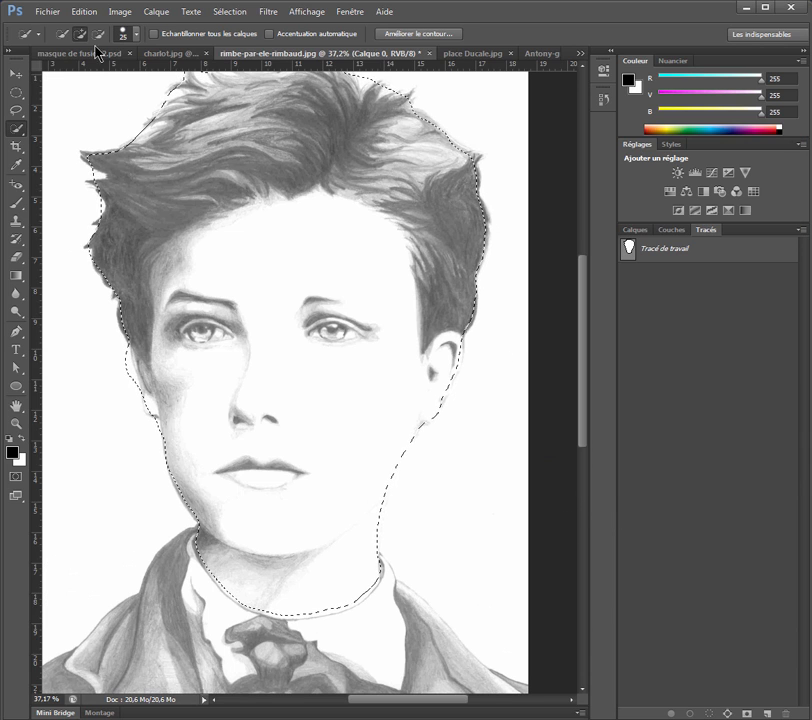
- Copy the selected head from the portrait drawing and switch to the place Ducale.jpg document
{"action": "left_click", "coordinate": [84, 12]}
{"action": "left_click", "coordinate": [100, 105]}
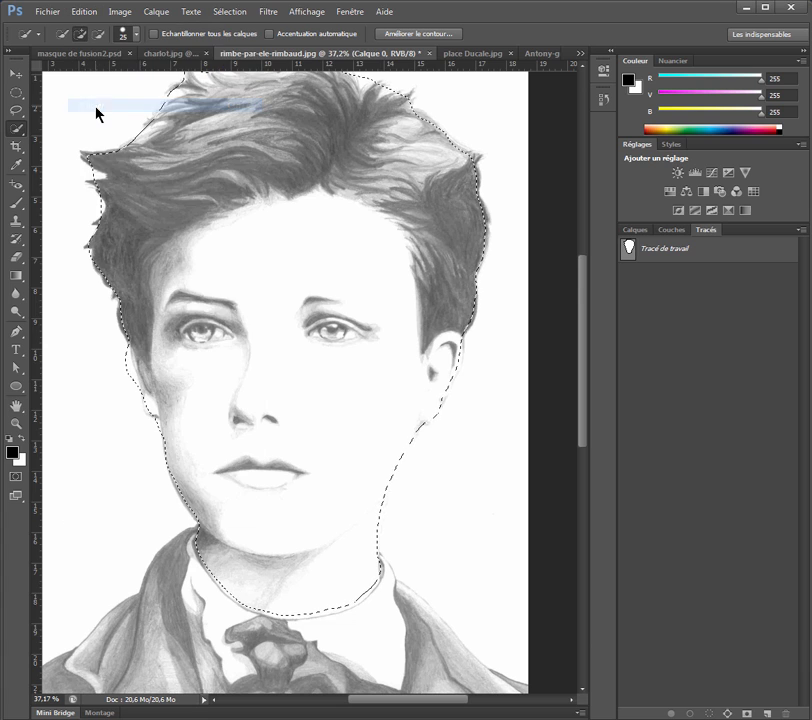
{"action": "left_click", "coordinate": [467, 56]}
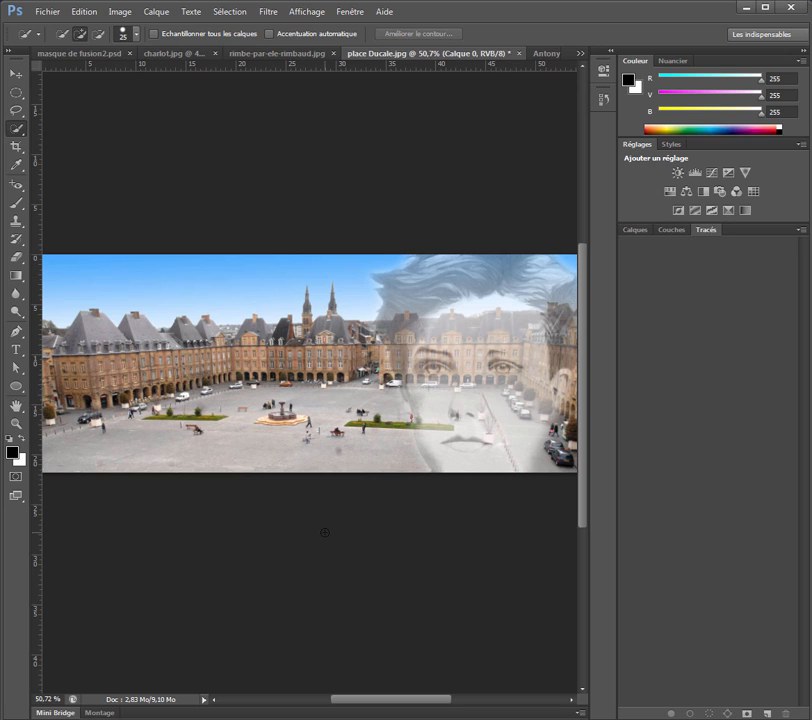
- In Antony-grands_immeubles.jpg, clear the existing selection and outline the taller apartment tower with the Polygonal Lasso tool
{"action": "left_click", "coordinate": [16, 110]}
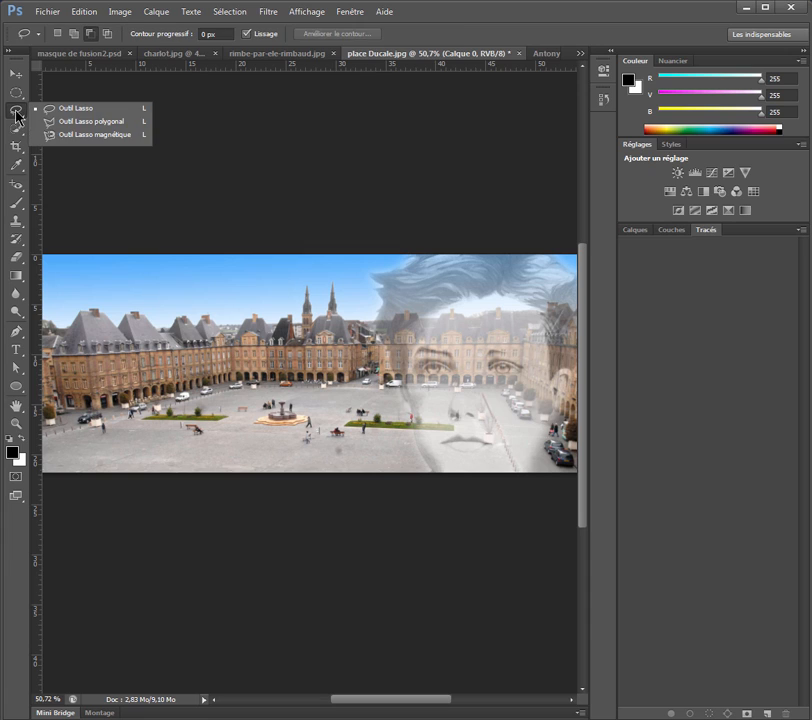
{"action": "left_click", "coordinate": [90, 122]}
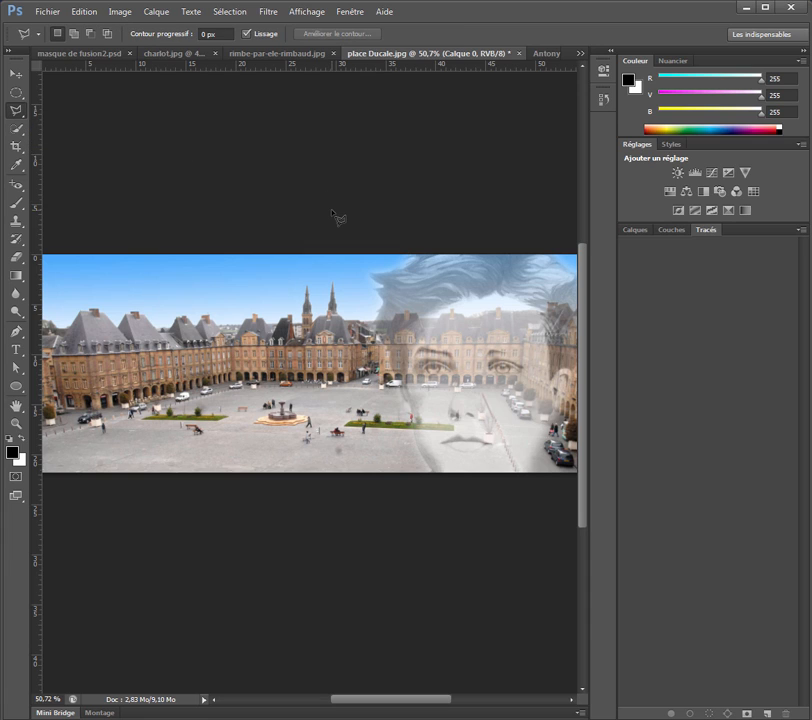
{"action": "left_click", "coordinate": [545, 56]}
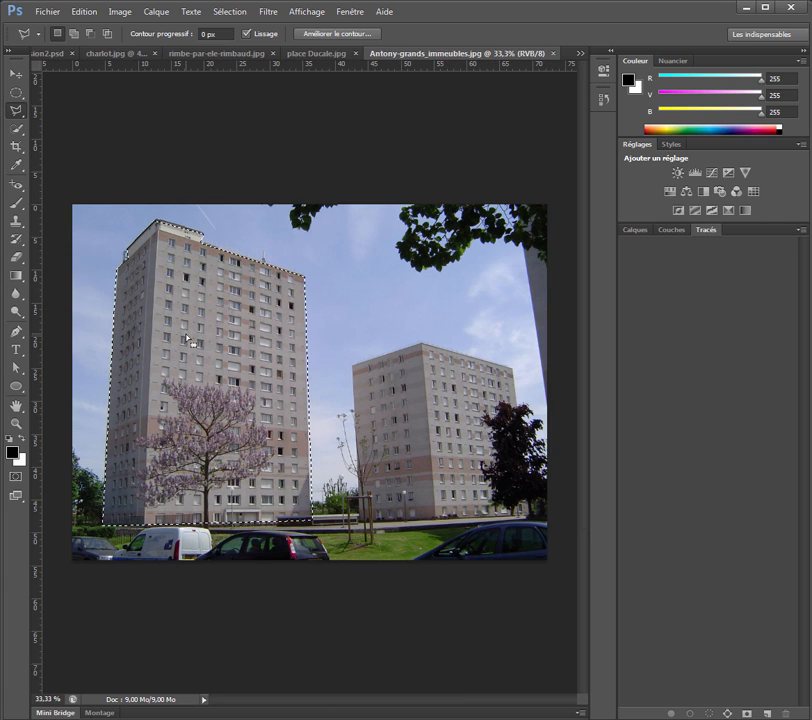
{"action": "key", "text": "ctrl+d"}
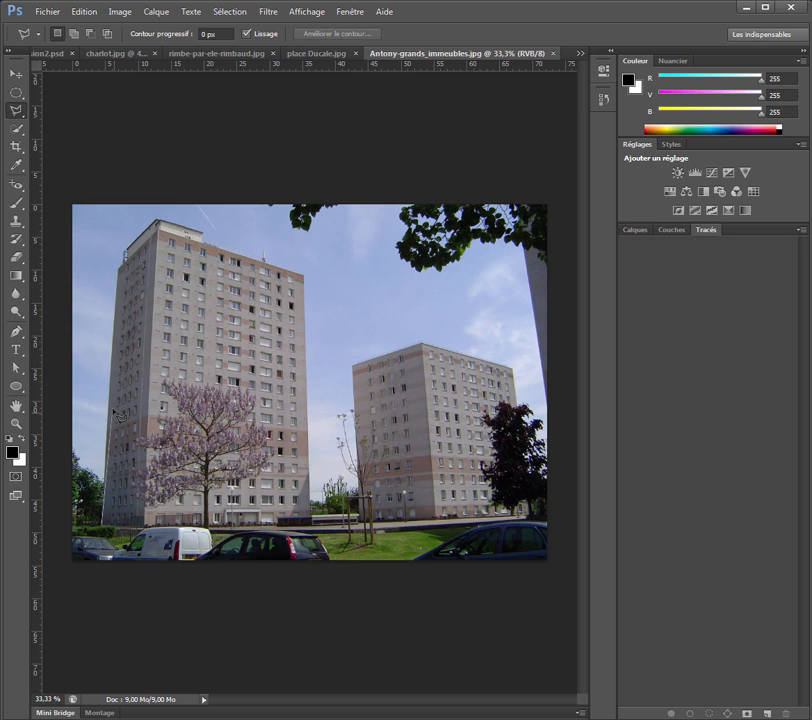
{"action": "left_click", "coordinate": [101, 480]}
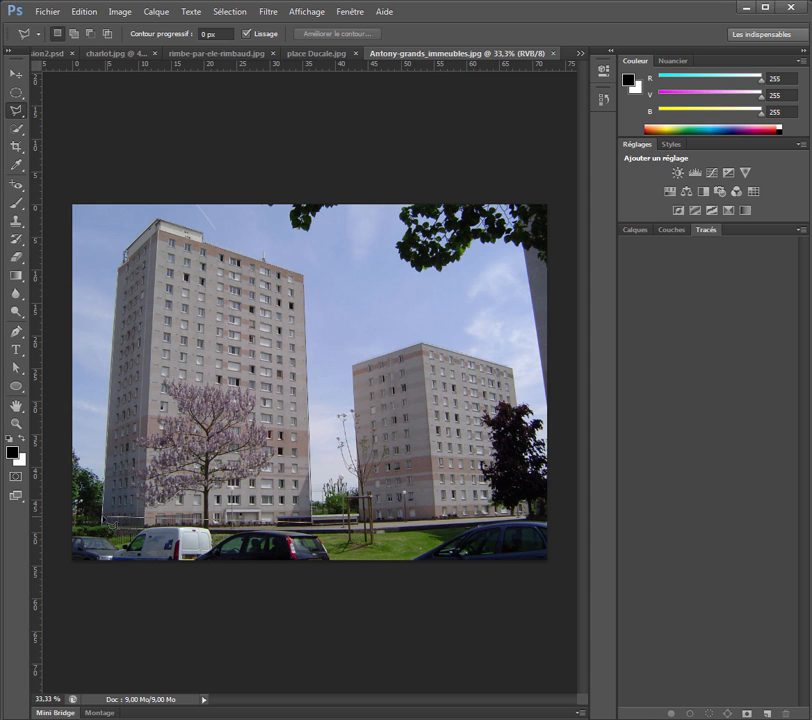
{"action": "left_click", "coordinate": [103, 526]}
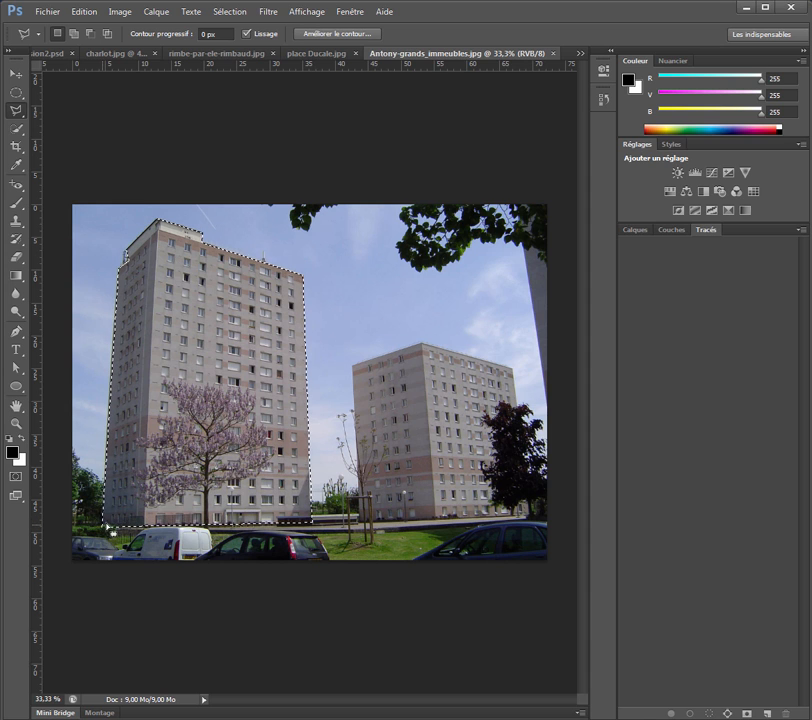
{"action": "scroll", "coordinate": [352, 452], "scroll_direction": "down", "scroll_amount": 4}
{"action": "scroll", "coordinate": [352, 452], "scroll_direction": "up", "scroll_amount": 5}
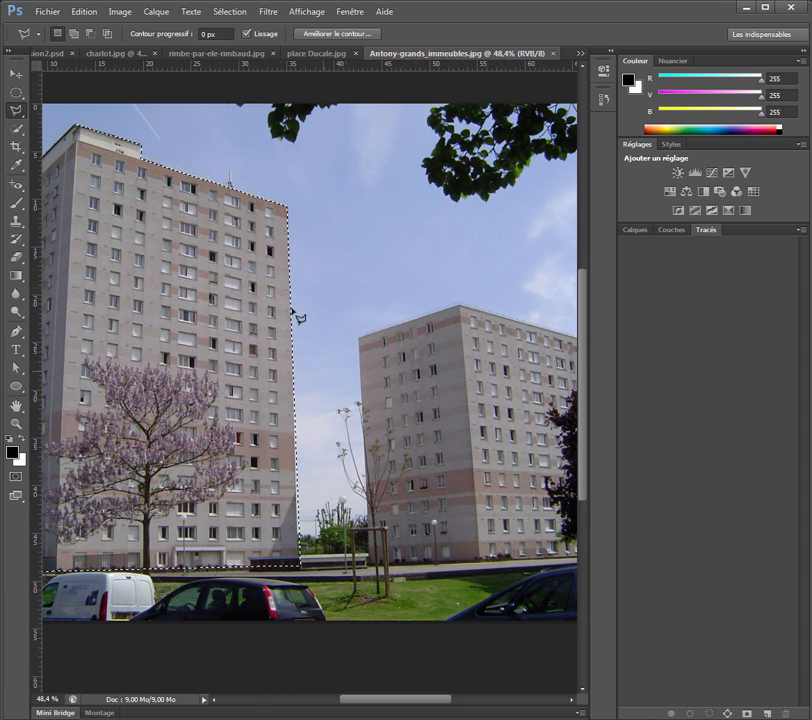